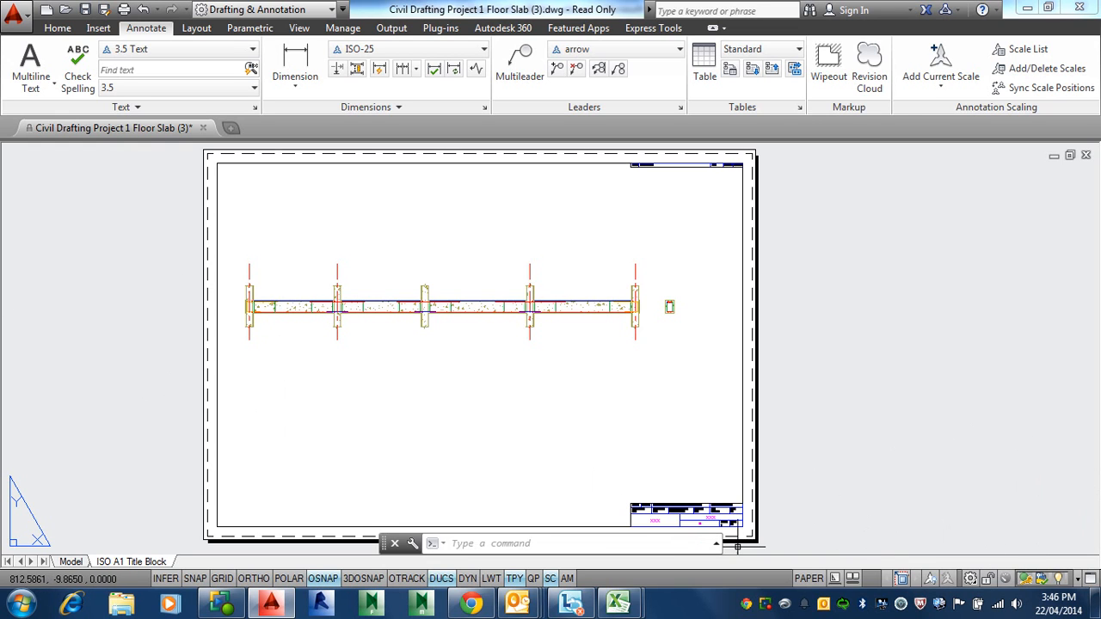
Step: In model space, open the custom drawing scale list and inspect the definition of the "stuffed" scale
left_click(67, 562)
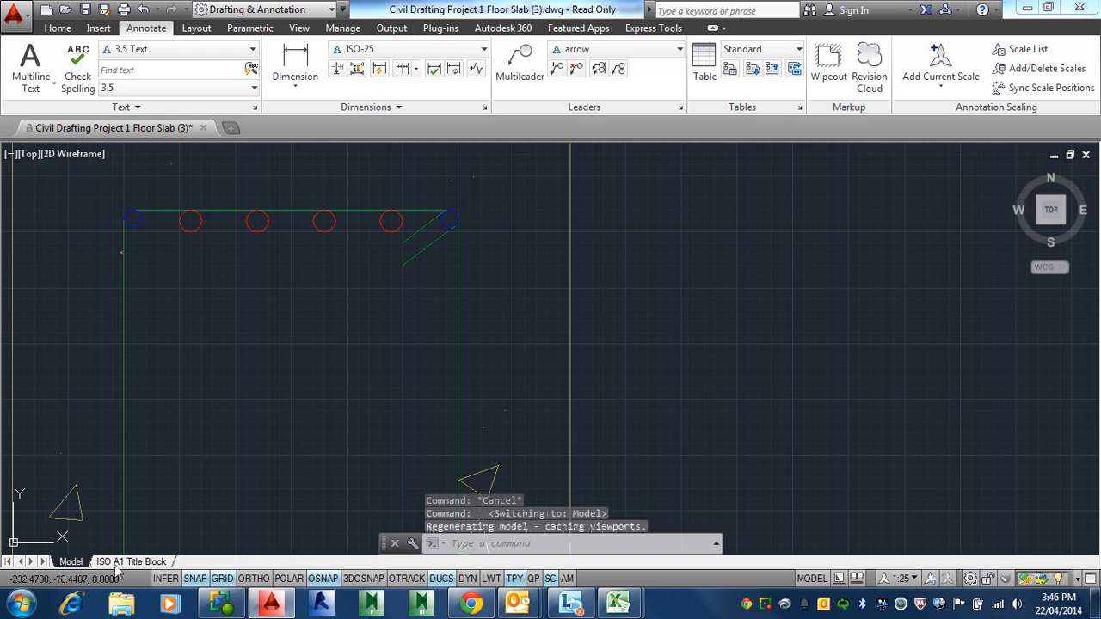
left_click(914, 579)
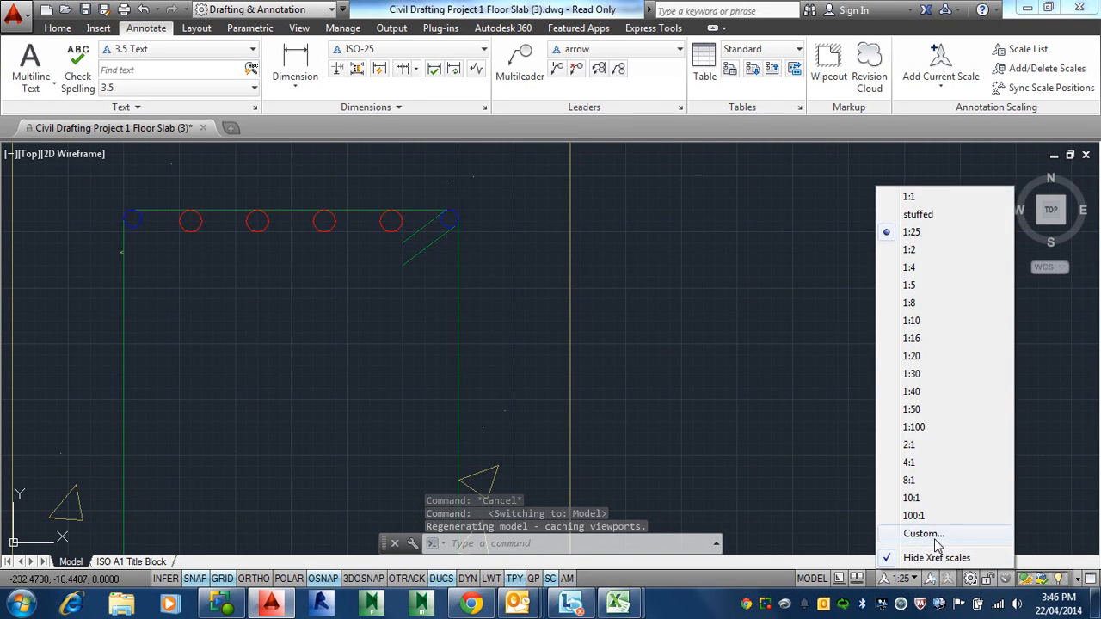
left_click(921, 534)
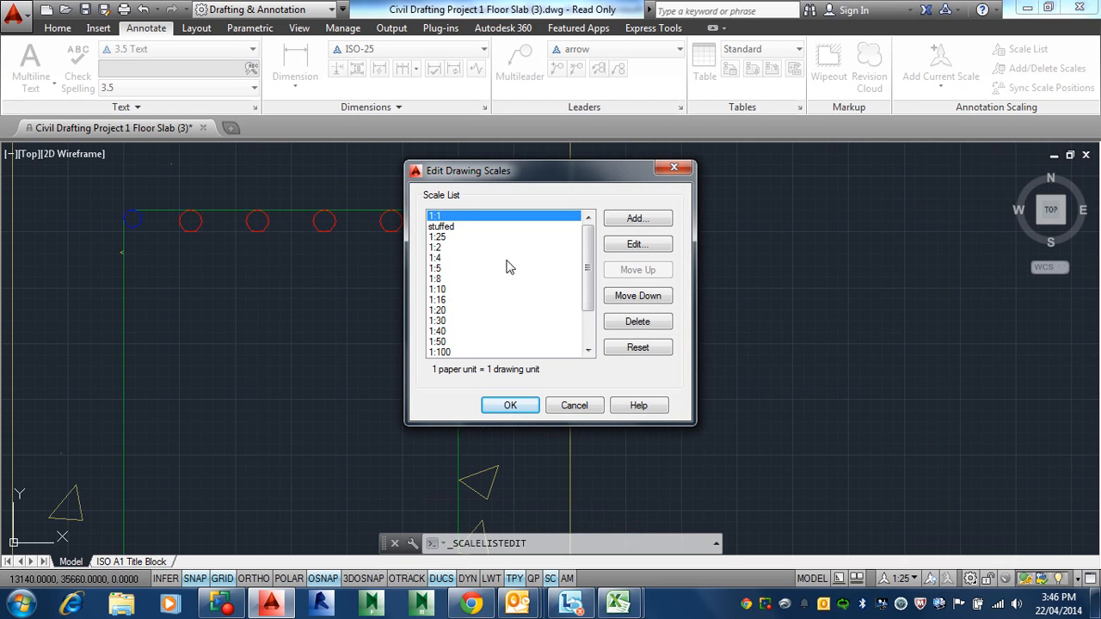
left_click(443, 226)
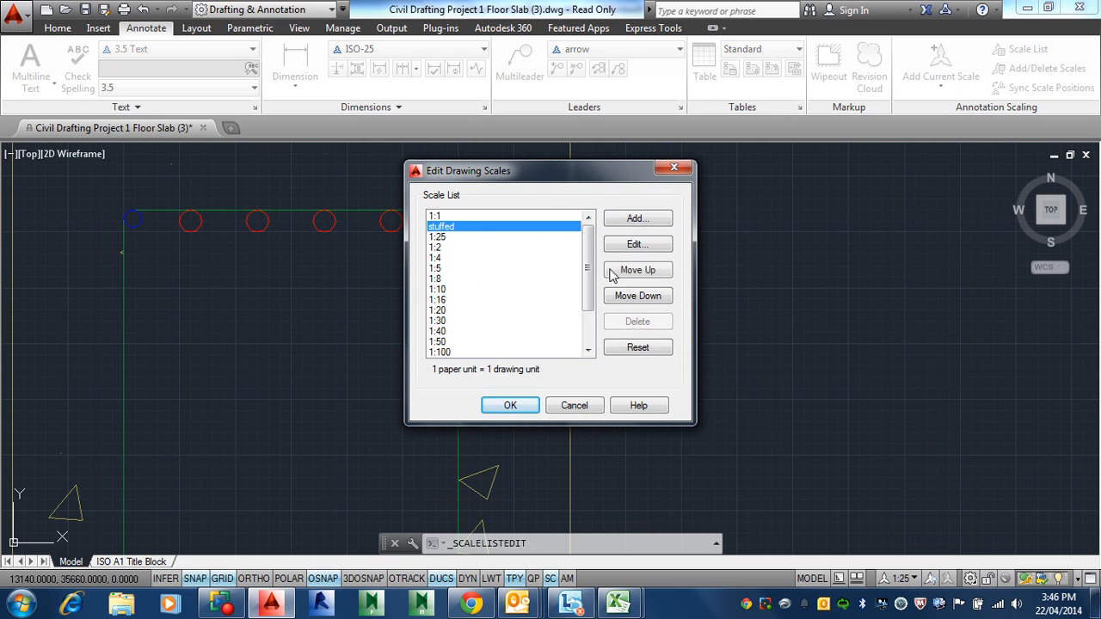
left_click(636, 245)
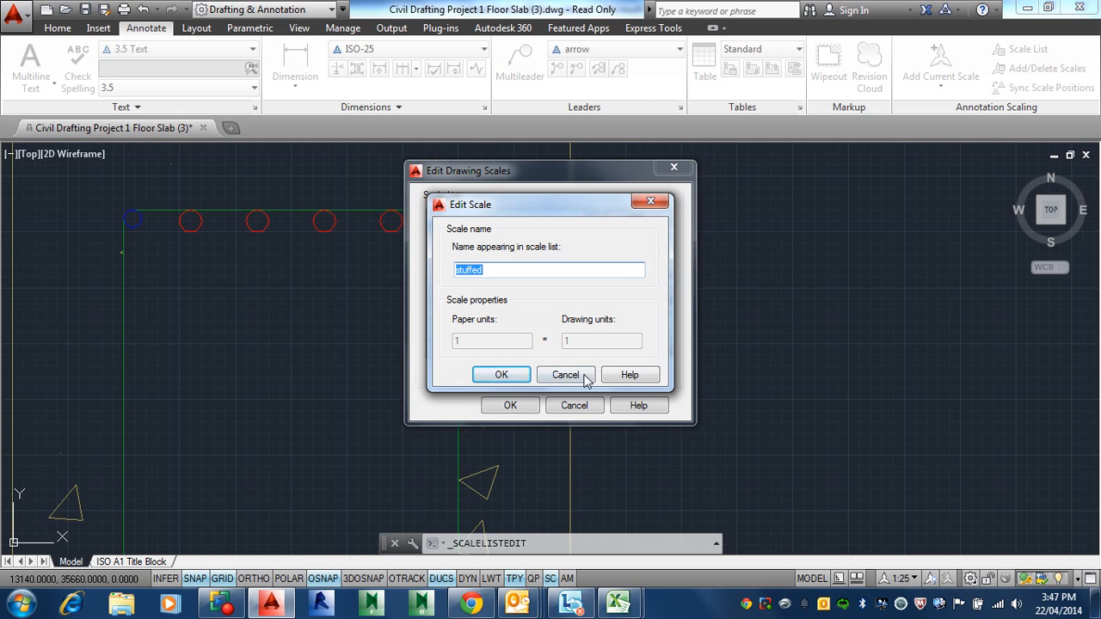
left_click(565, 374)
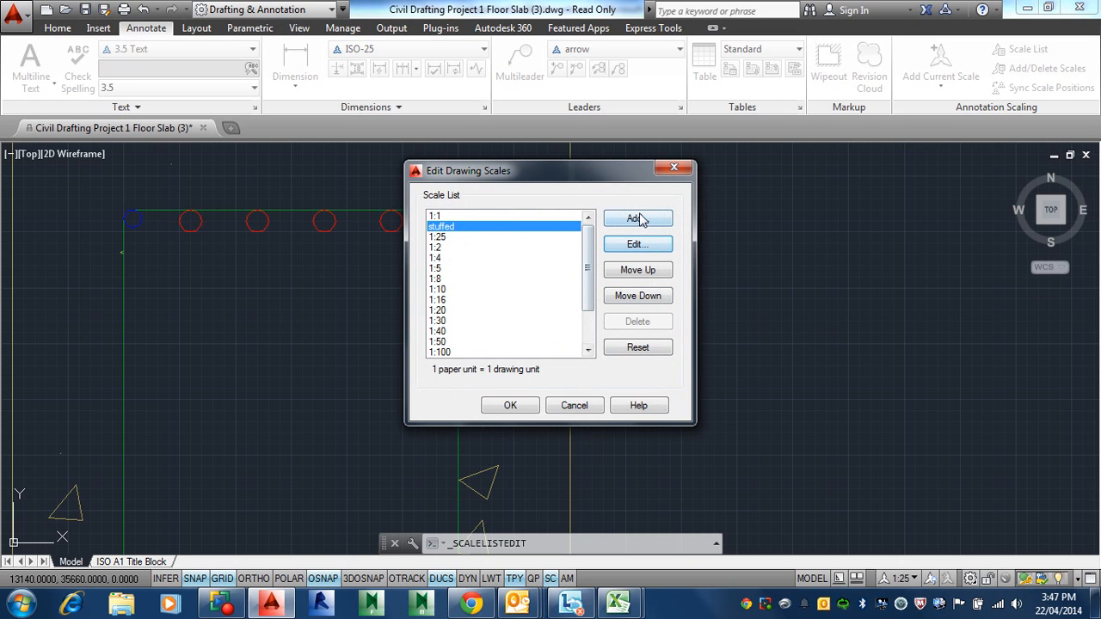
Step: Inspect the definition of the 1:25 entry in the drawing scale list without changing it
left_click(443, 238)
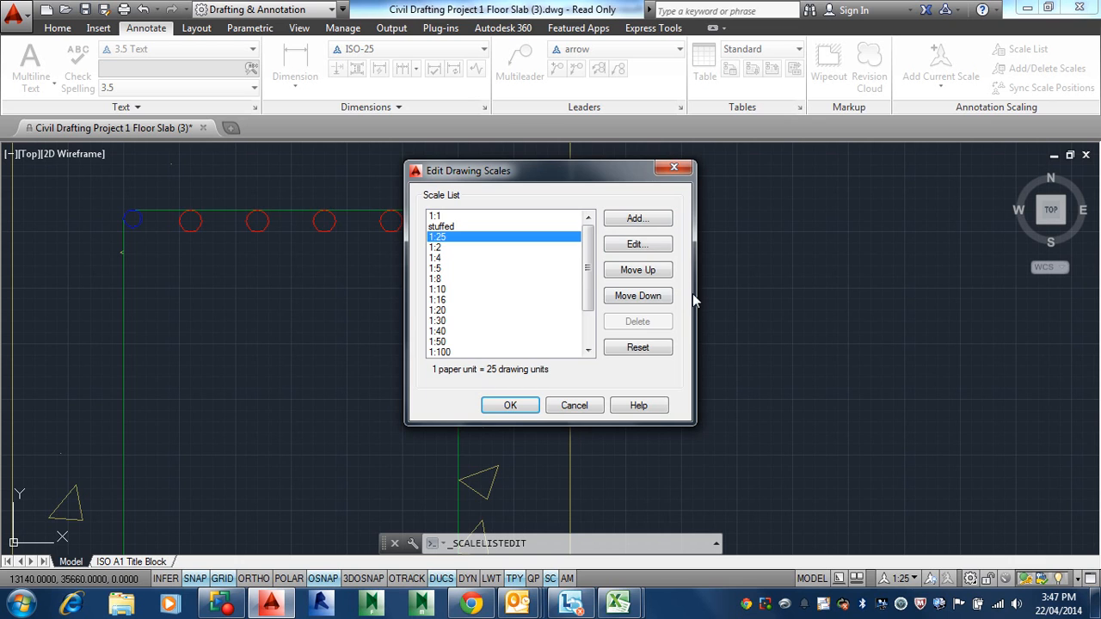
left_click(660, 246)
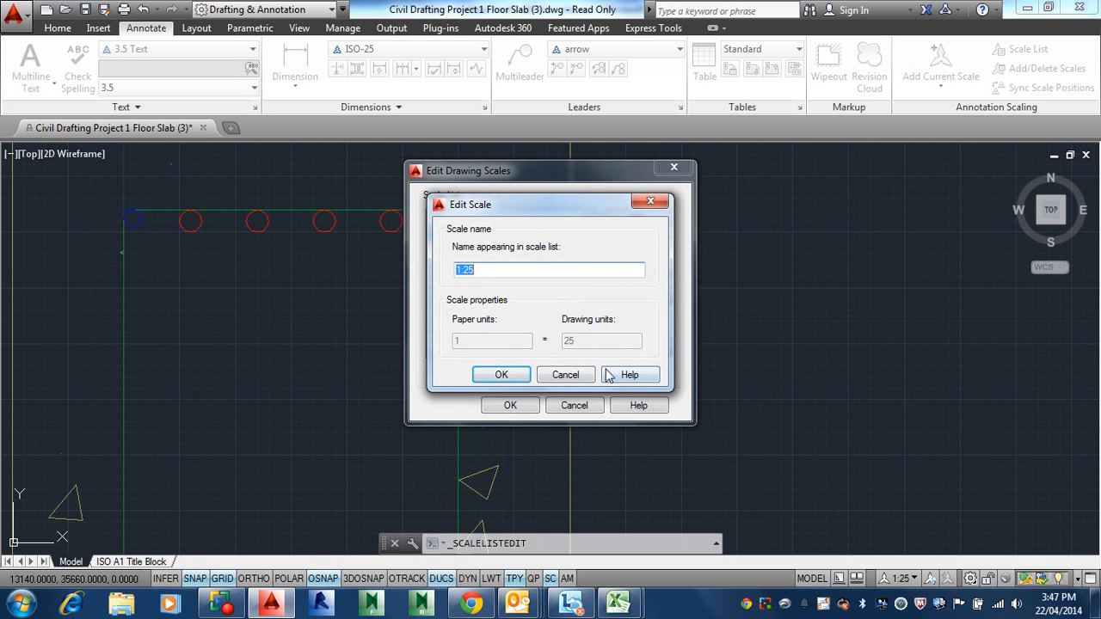
left_click(579, 377)
left_click(660, 219)
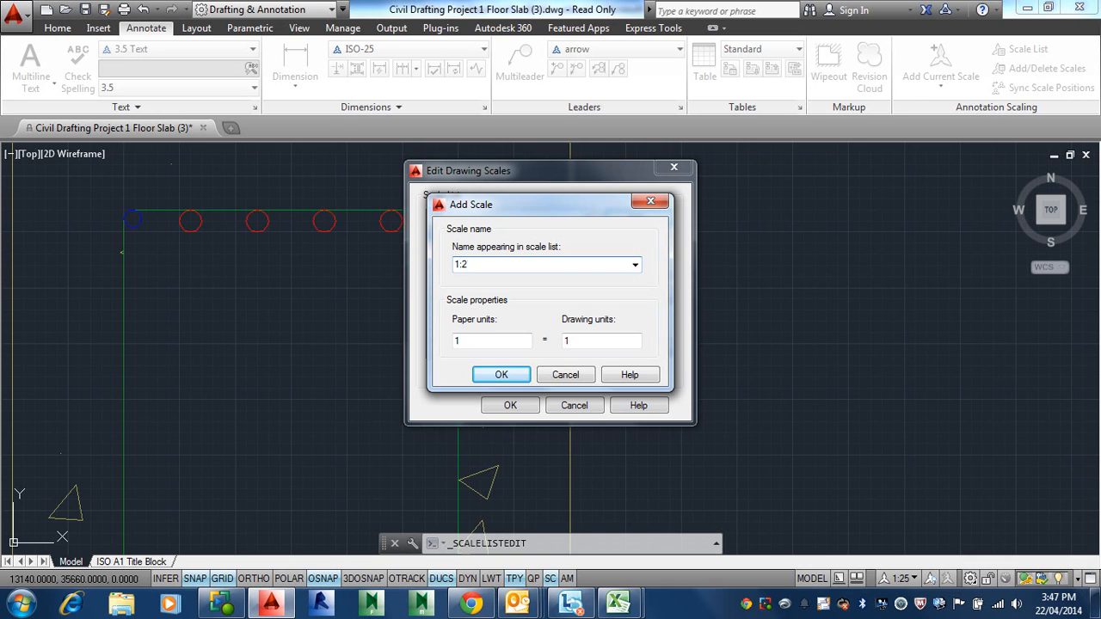
double_click(579, 340)
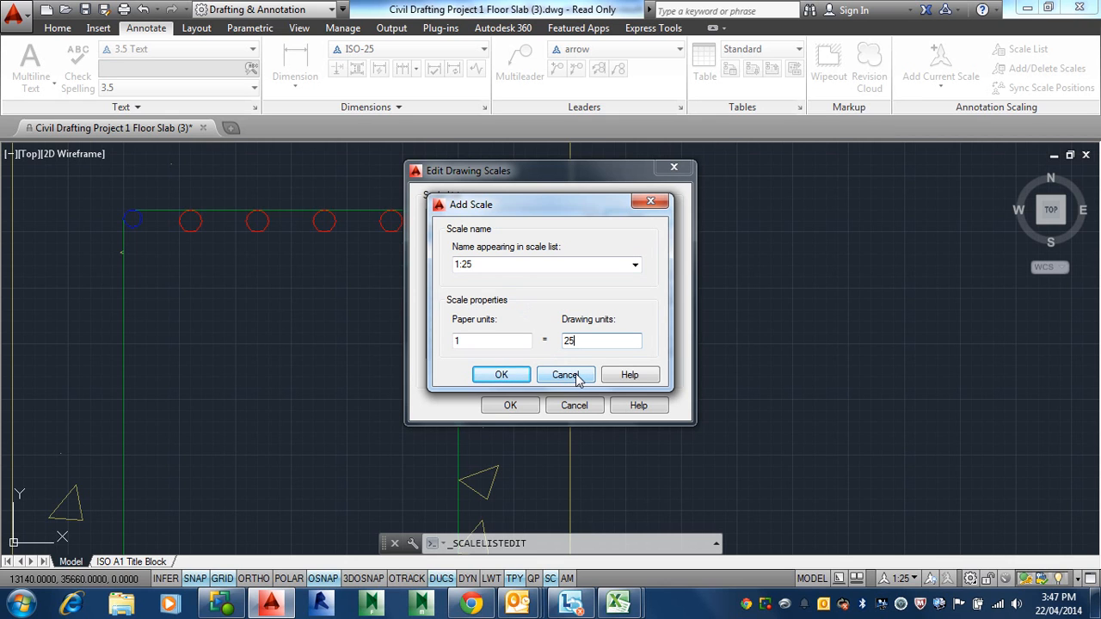
left_click(567, 375)
left_click(575, 405)
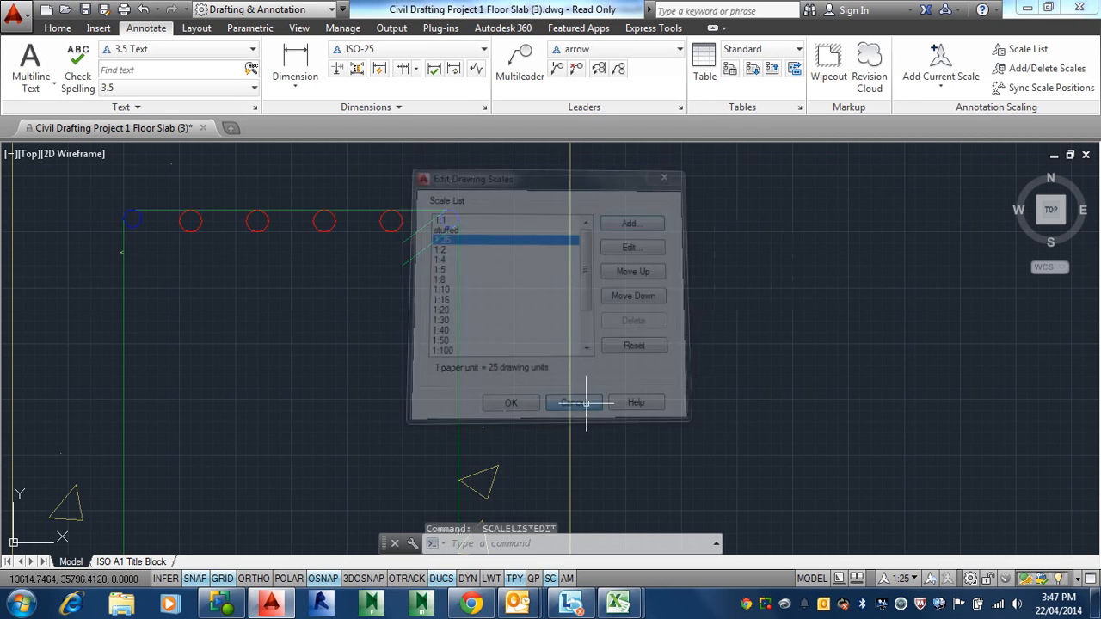
Step: Bring the whole beam elevation and the small cross-section beside it into view in model space
scroll(577, 358, "down", 5)
middle_click_drag(538, 353, 745, 341)
scroll(662, 336, "down", 2)
scroll(585, 335, "down", 1)
mouse_move(584, 335)
middle_mouse_down()
mouse_move(663, 347)
mouse_move(702, 391)
middle_mouse_up()
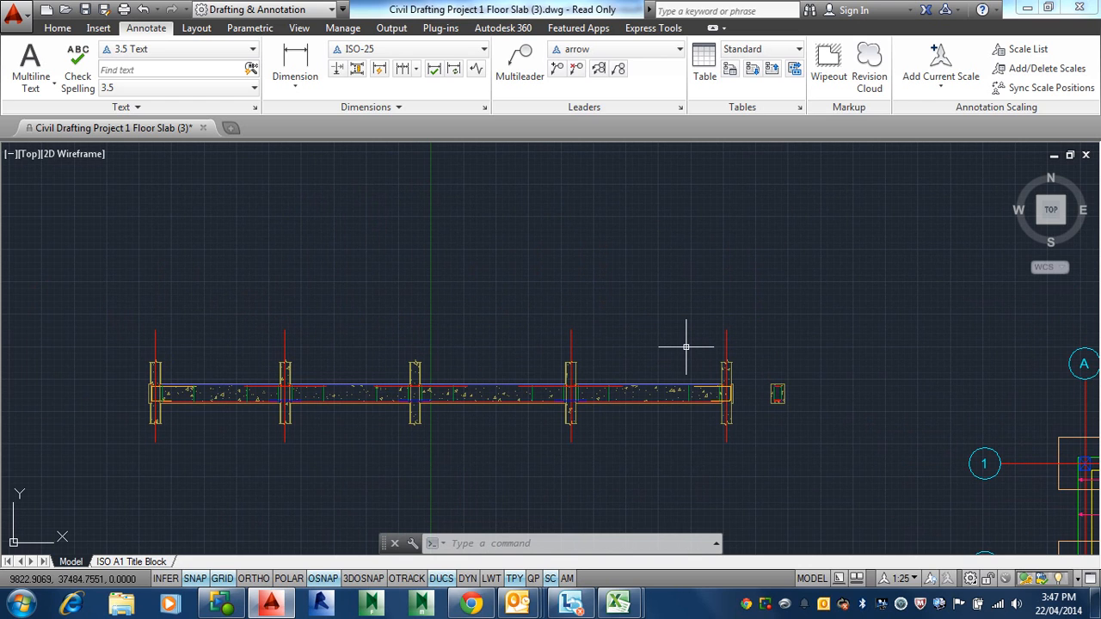
Step: Delete the existing viewport showing the beam from the ISO A1 Title Block layout
left_click(130, 562)
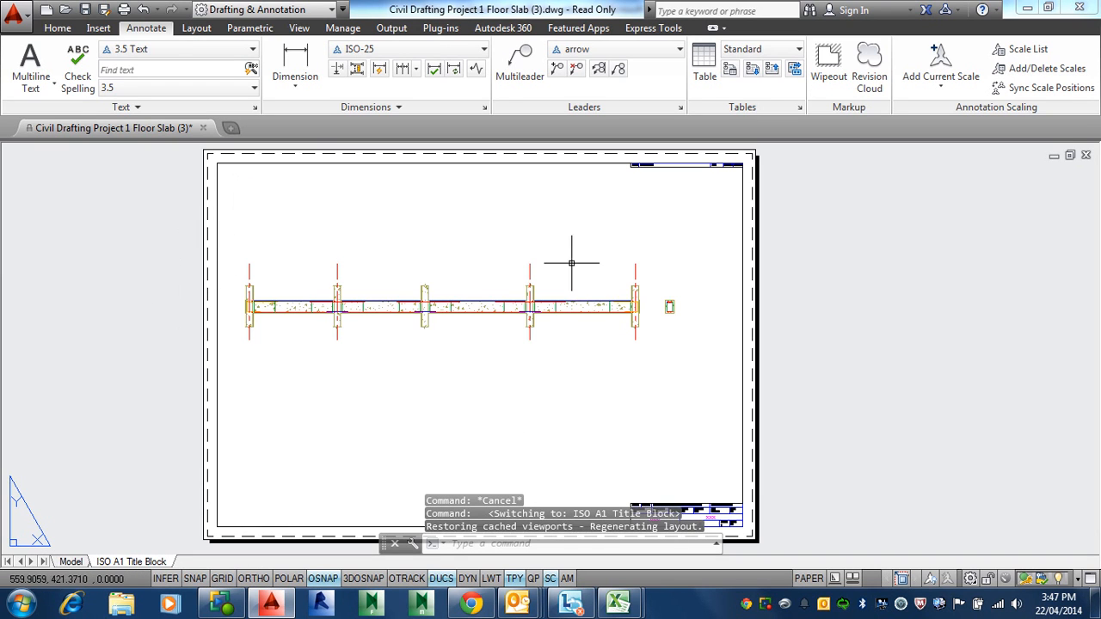
left_click(218, 223)
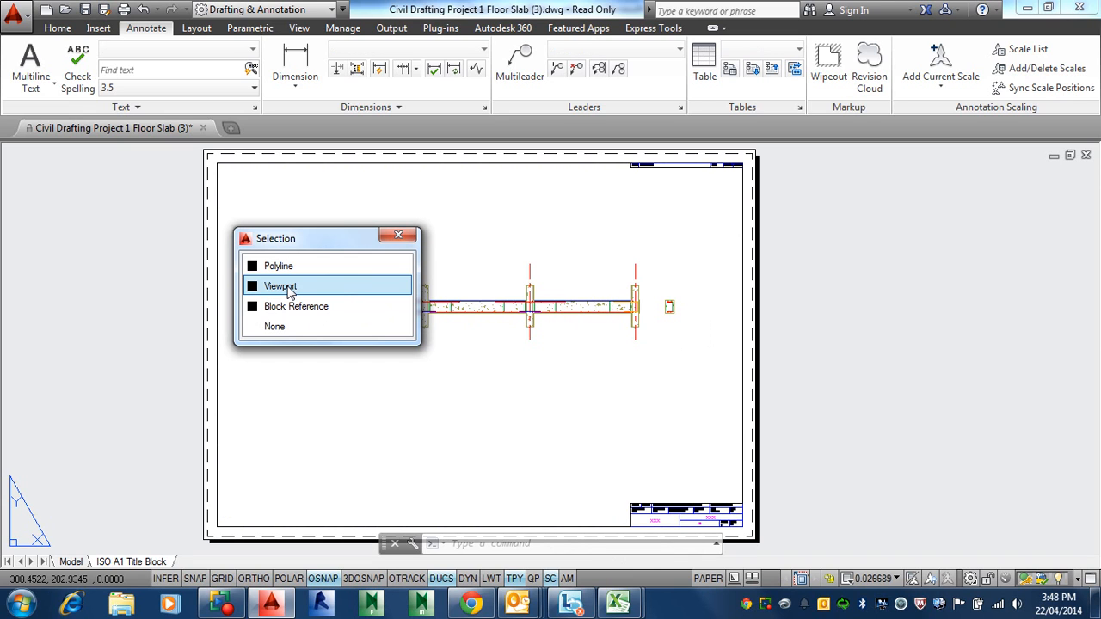
left_click(289, 293)
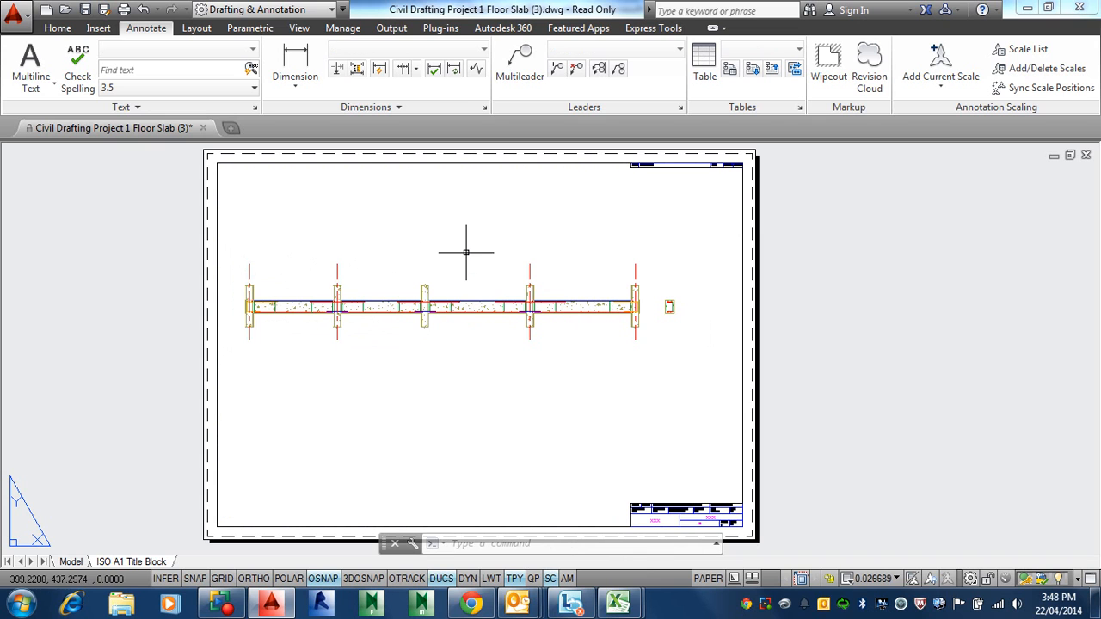
key("Escape")
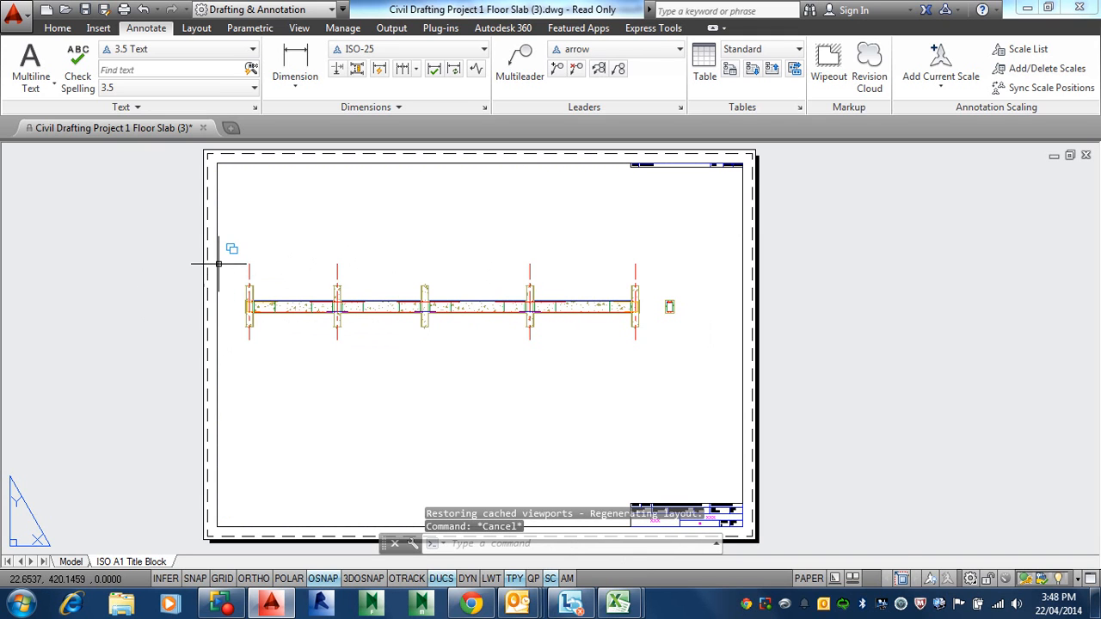
left_click(226, 296)
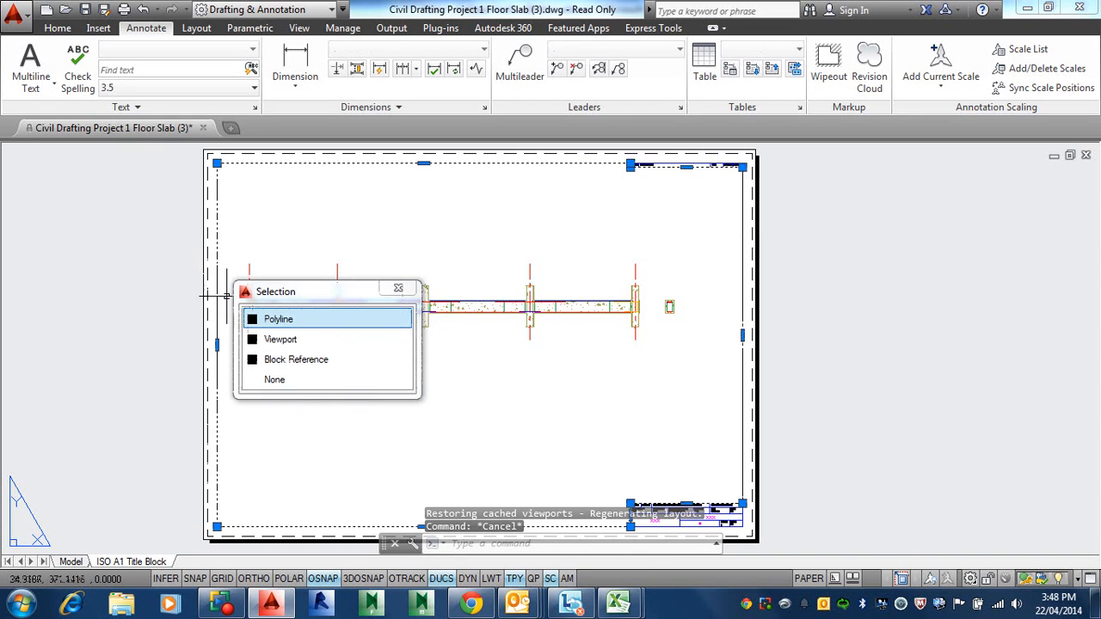
left_click(277, 340)
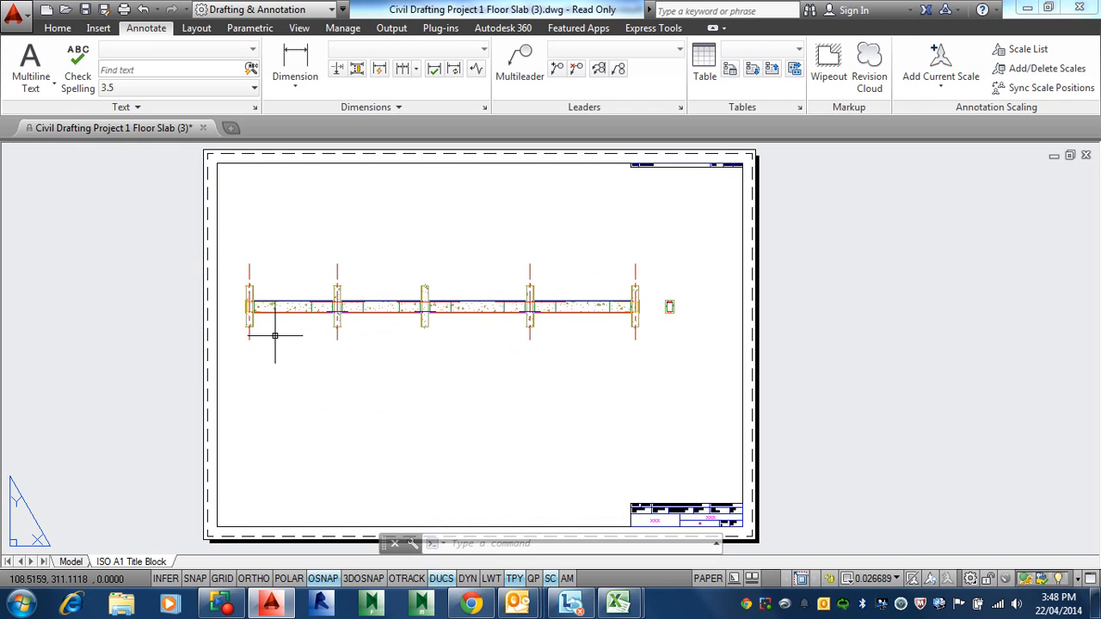
key("Delete")
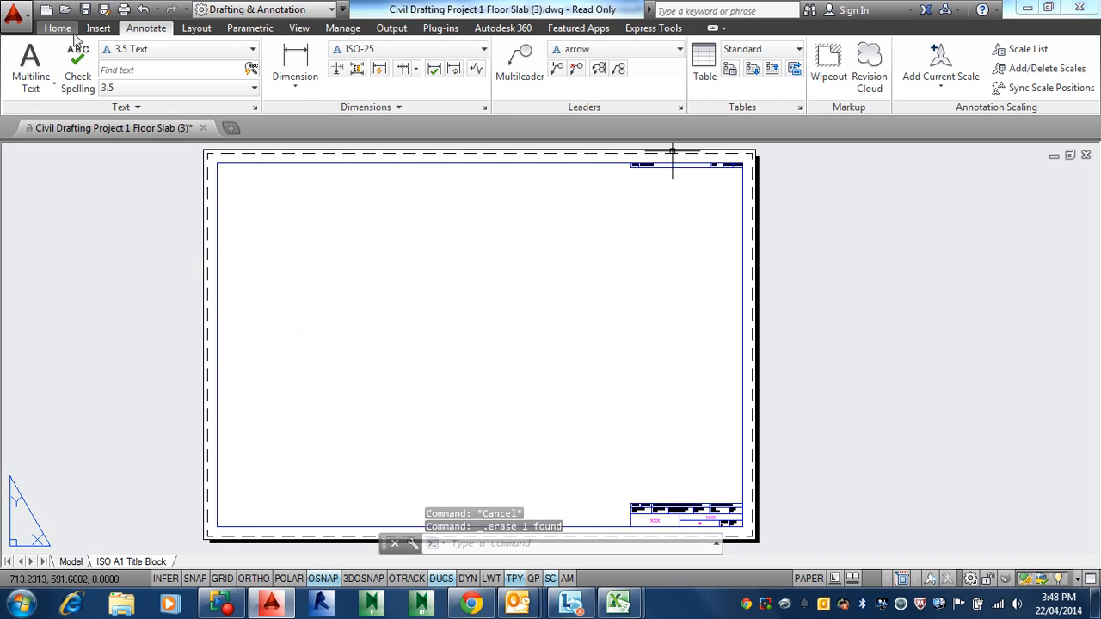
Step: Make the Viewport layer the current layer
left_click(57, 27)
left_click(504, 87)
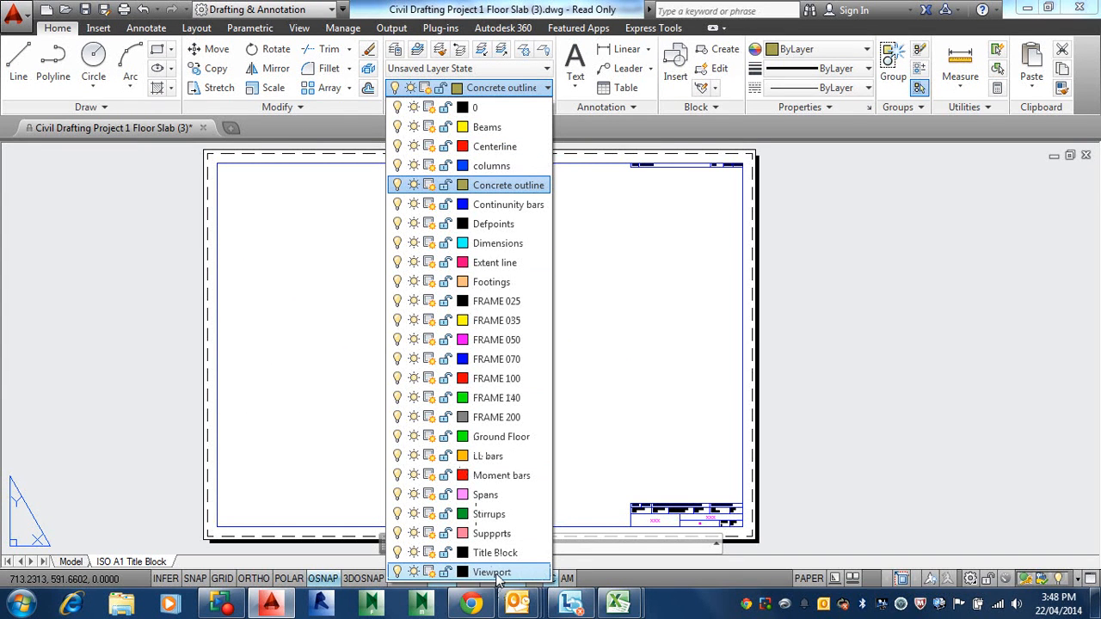
left_click(491, 572)
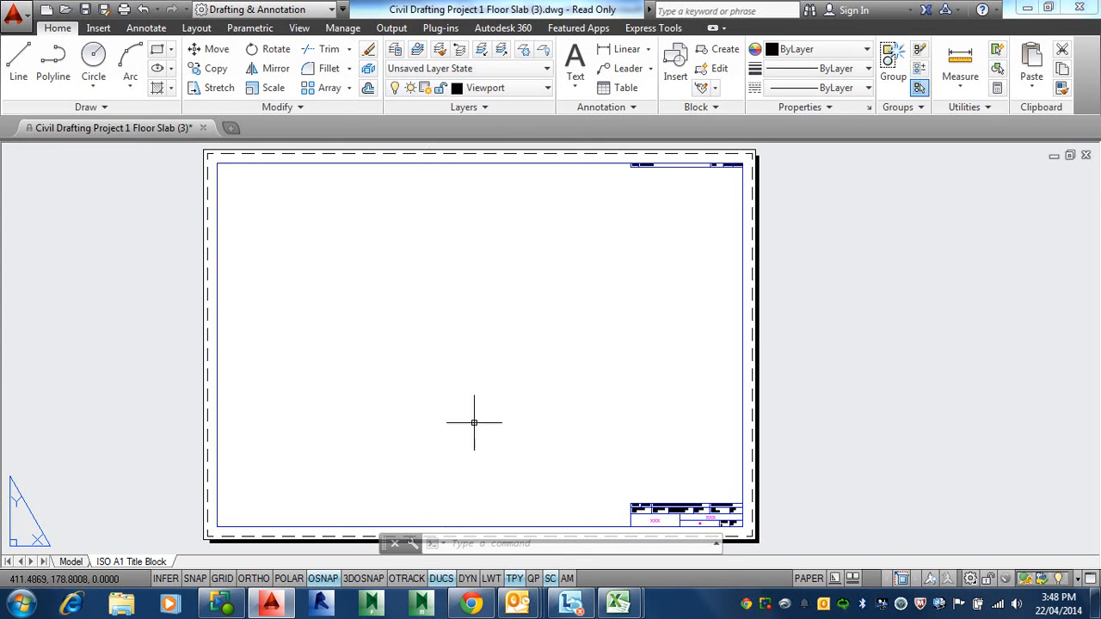
Step: Create a wide, shallow rectangular viewport across the upper part of the sheet, inside the title block border
left_click(196, 27)
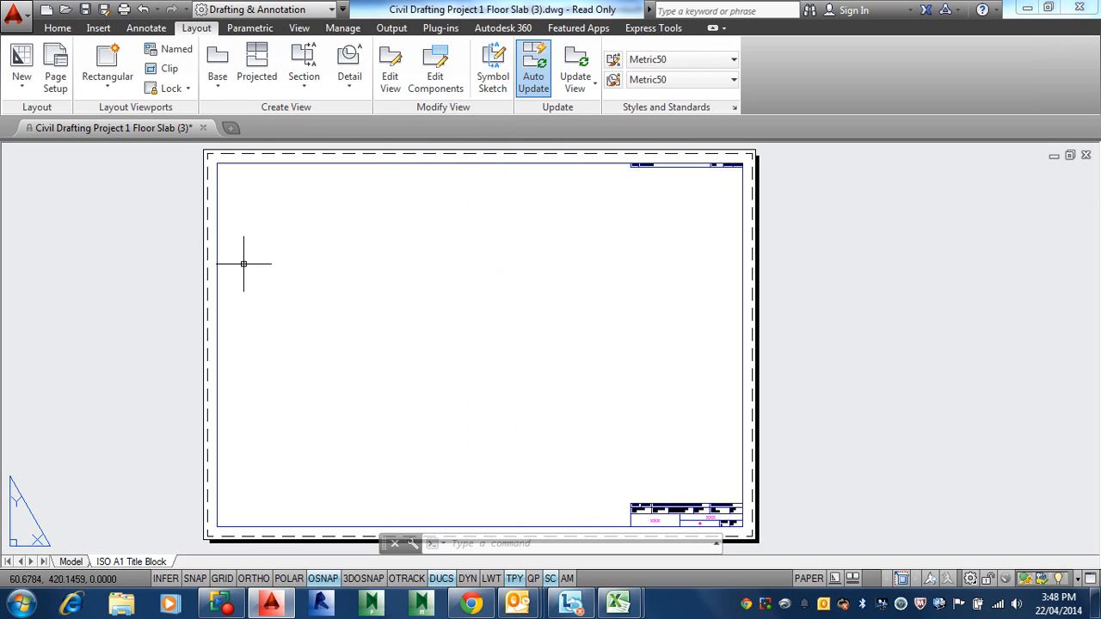
left_click(108, 70)
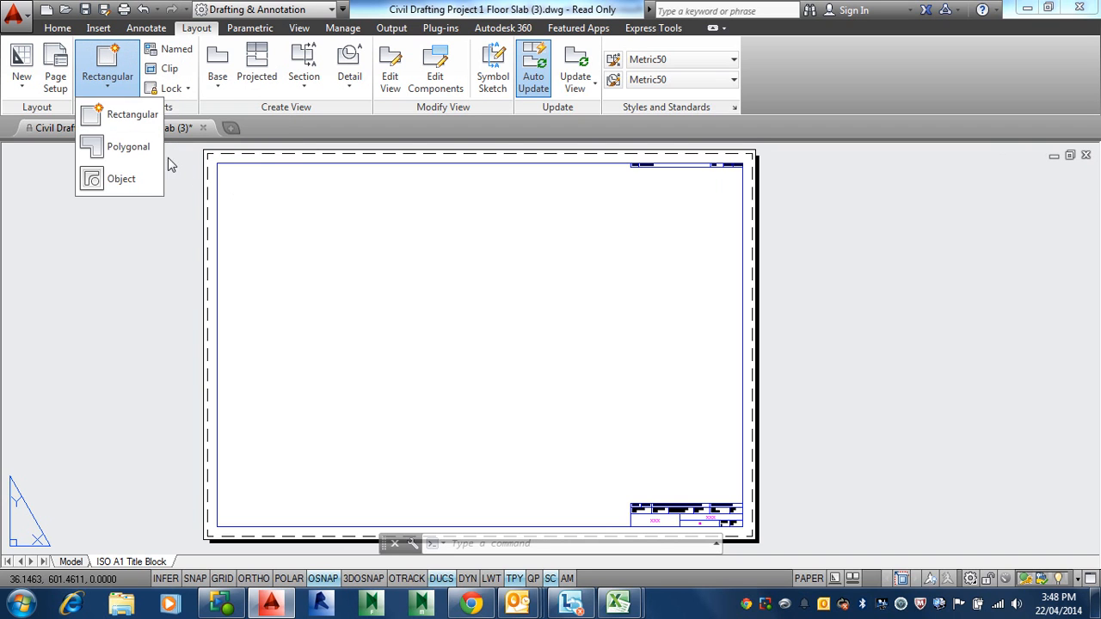
left_click(112, 114)
left_click(231, 194)
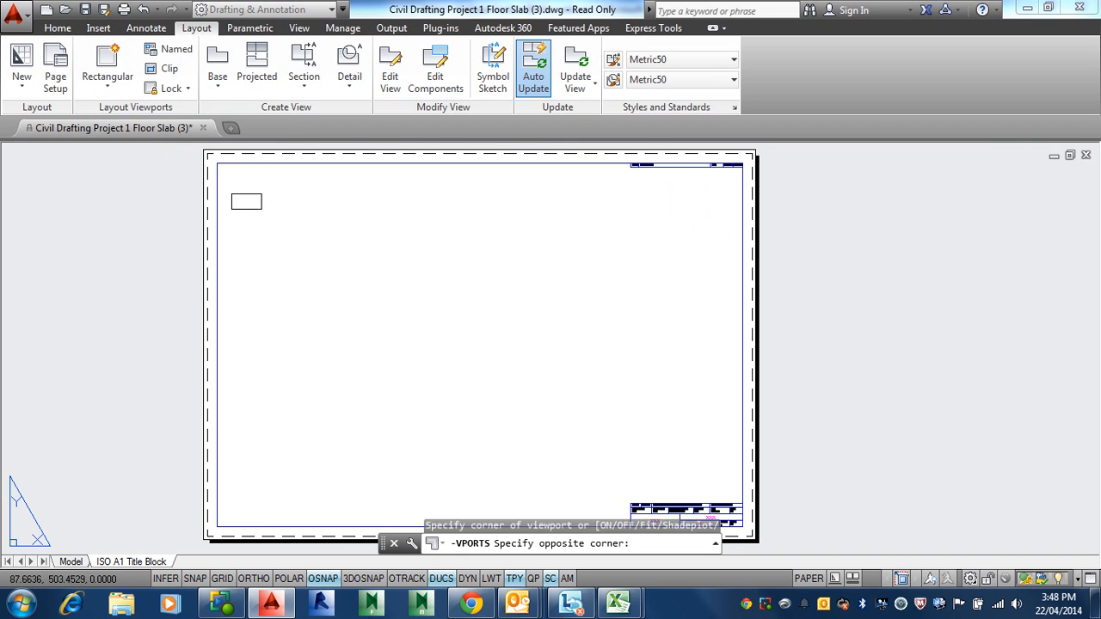
left_click(715, 278)
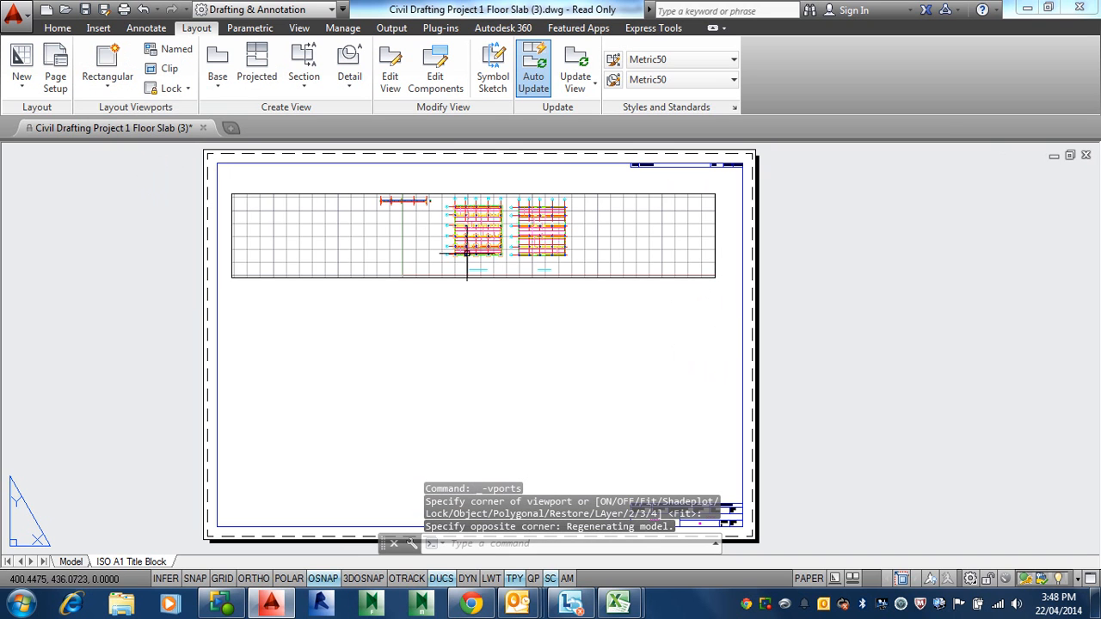
Step: Activate the new viewport, centre the beam elevation in it and set the viewport scale to 1:25
double_click(410, 230)
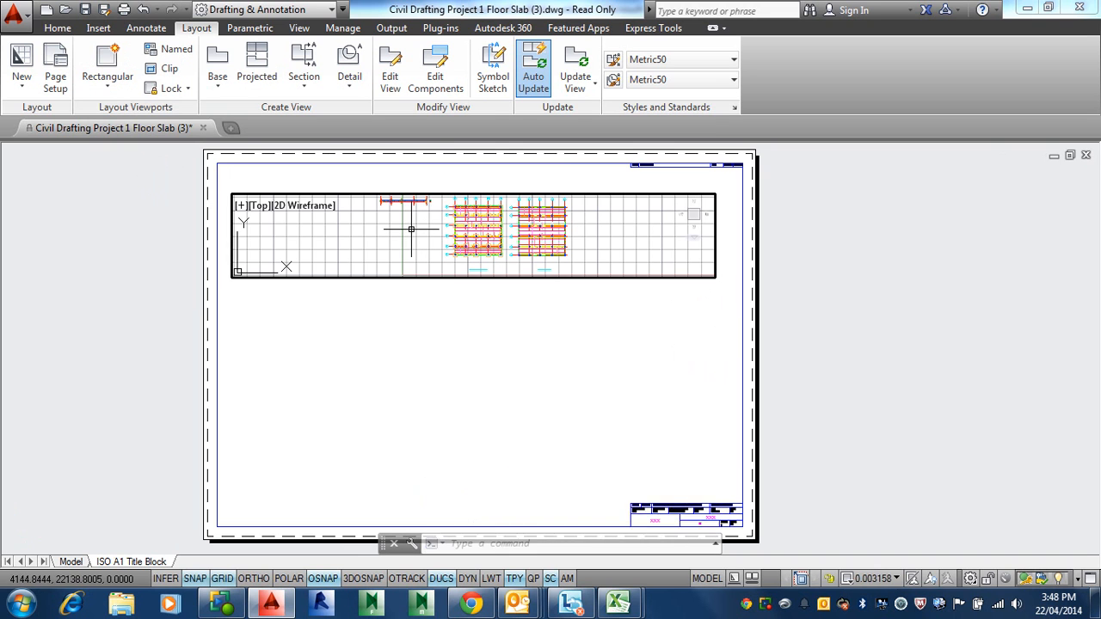
middle_click_drag(411, 222, 494, 222)
scroll(433, 244, "up", 1)
scroll(433, 243, "up", 4)
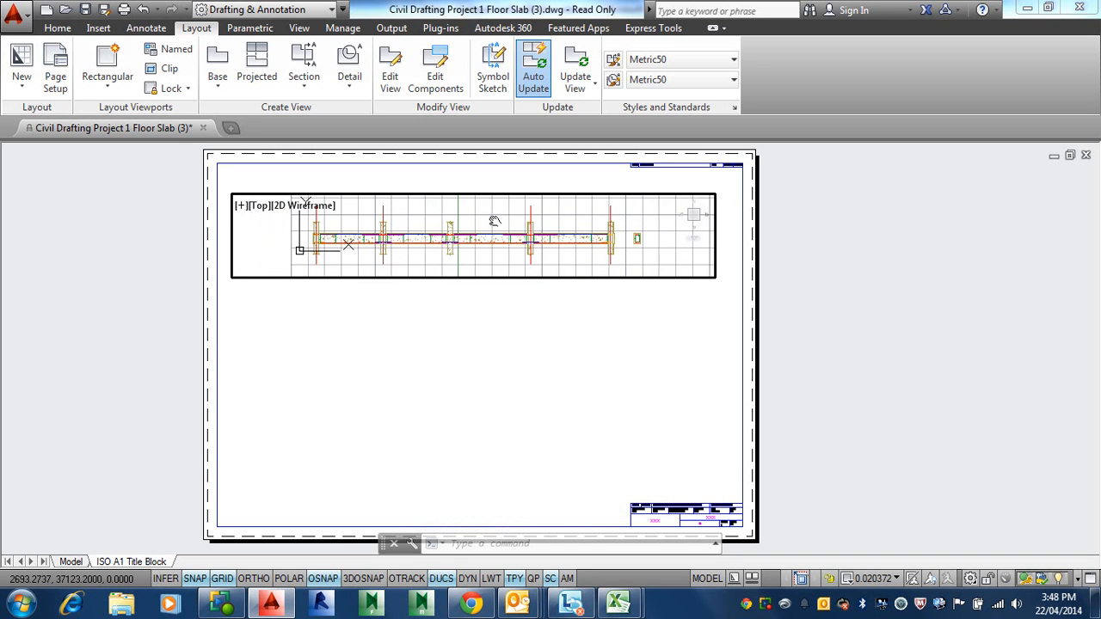
left_click(894, 579)
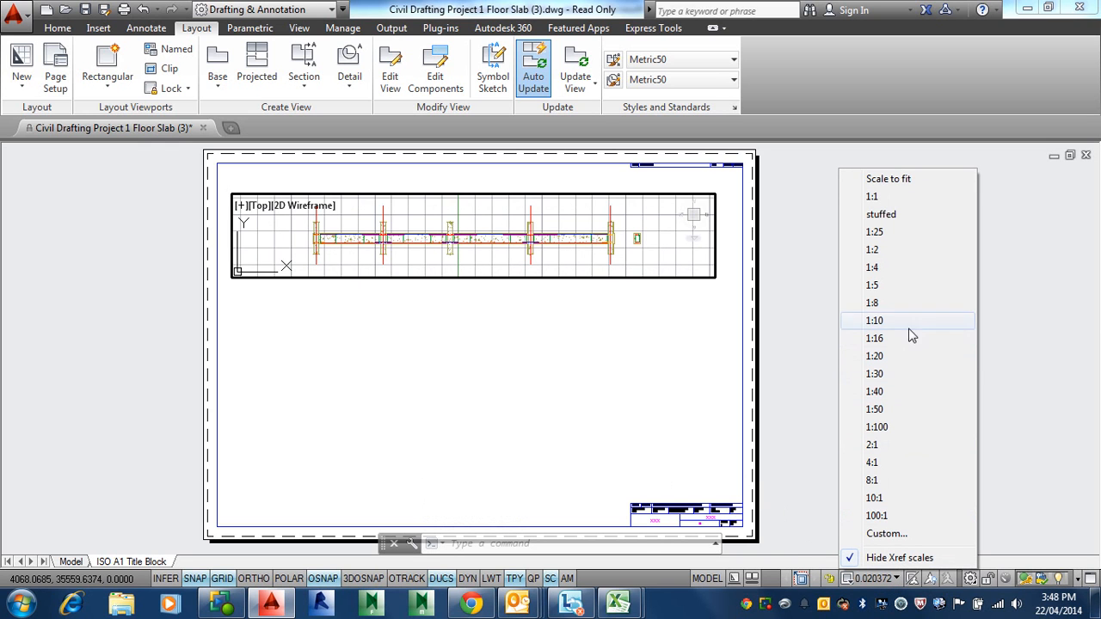
left_click(892, 235)
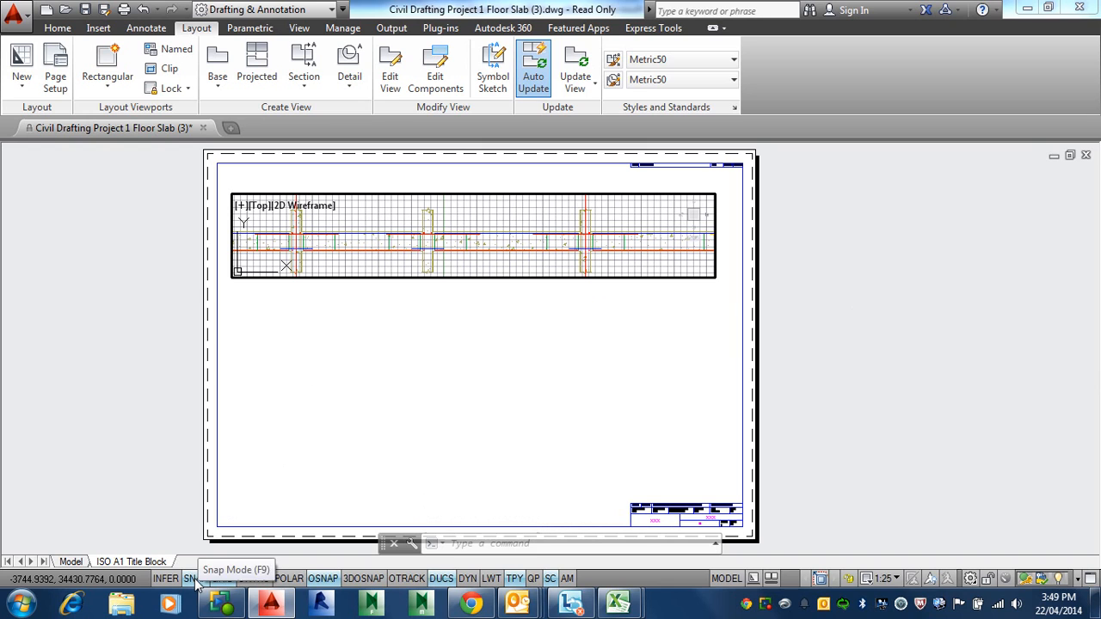
Step: Turn off snap and grid in the viewport and shift the beam so its left end shows
left_click(193, 579)
left_click(229, 584)
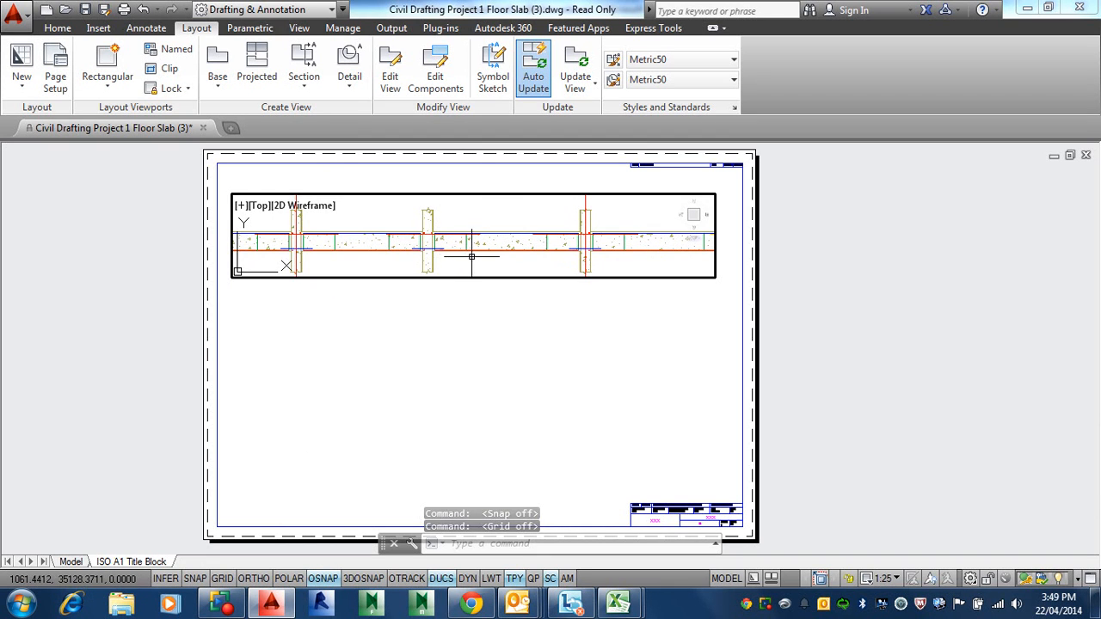
middle_click_drag(468, 256, 549, 254)
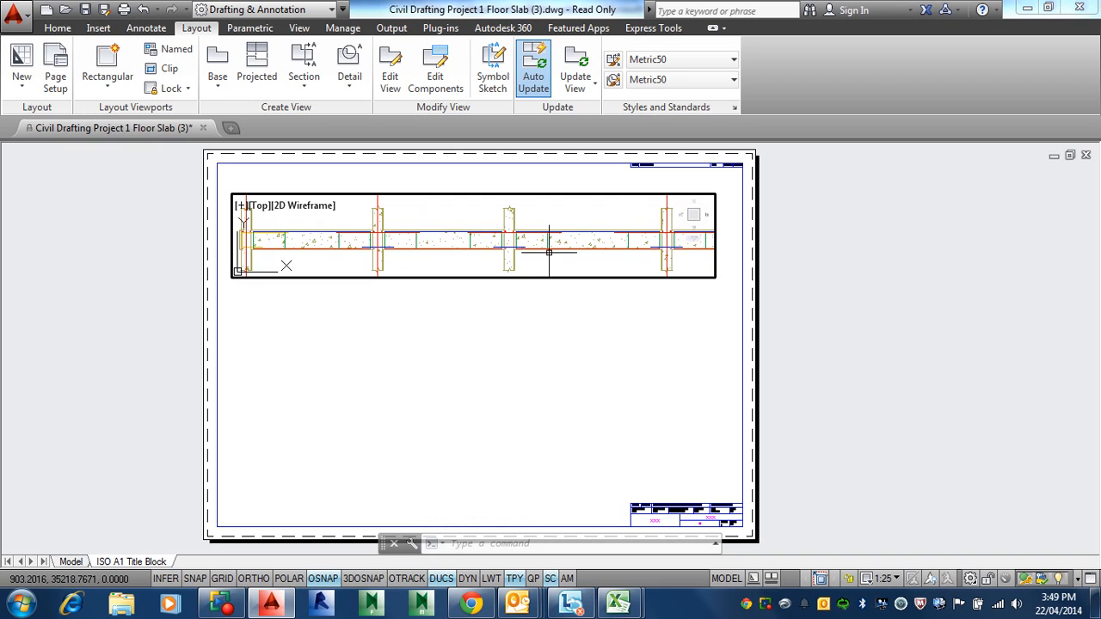
Step: Return to paper space and stretch the viewport's right side beyond the sheet edge to include the beam's right end
double_click(719, 319)
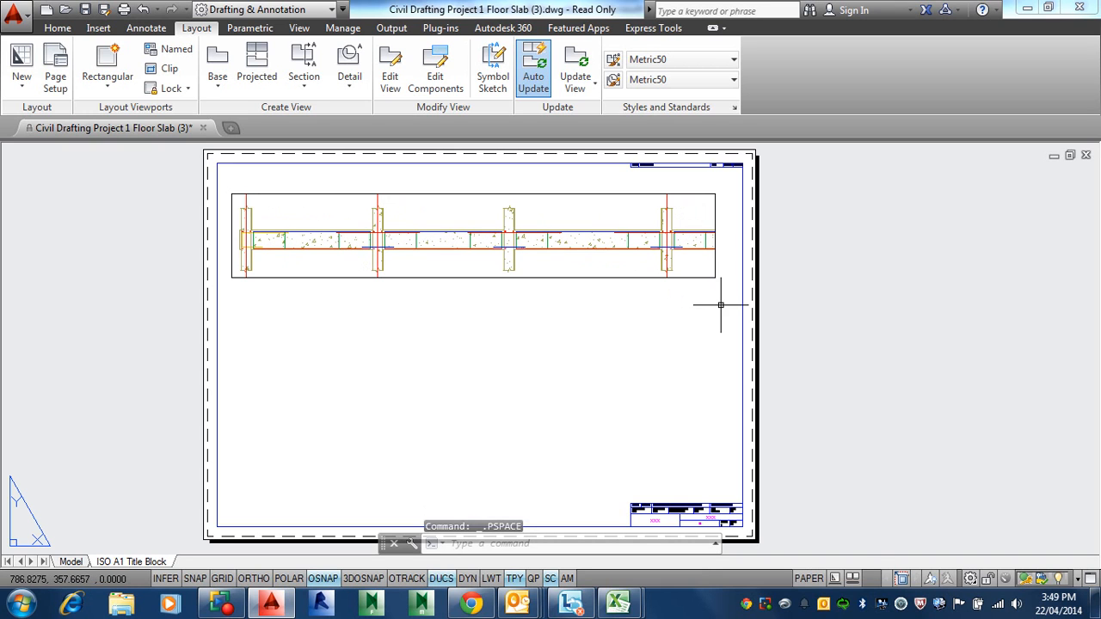
left_click(715, 265)
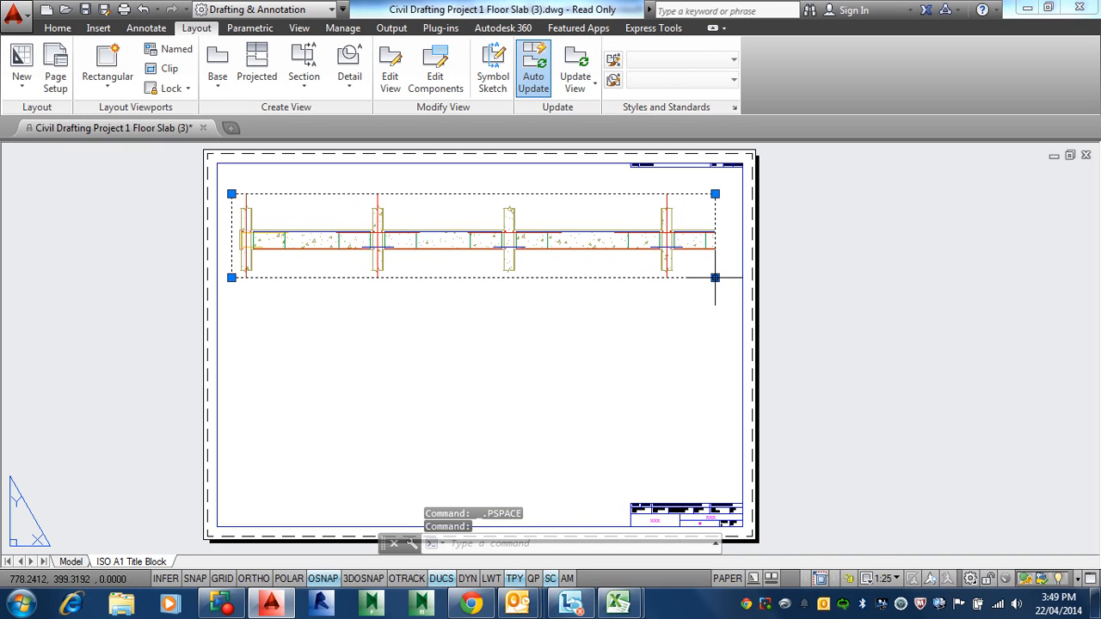
left_click(715, 276)
left_click(868, 276)
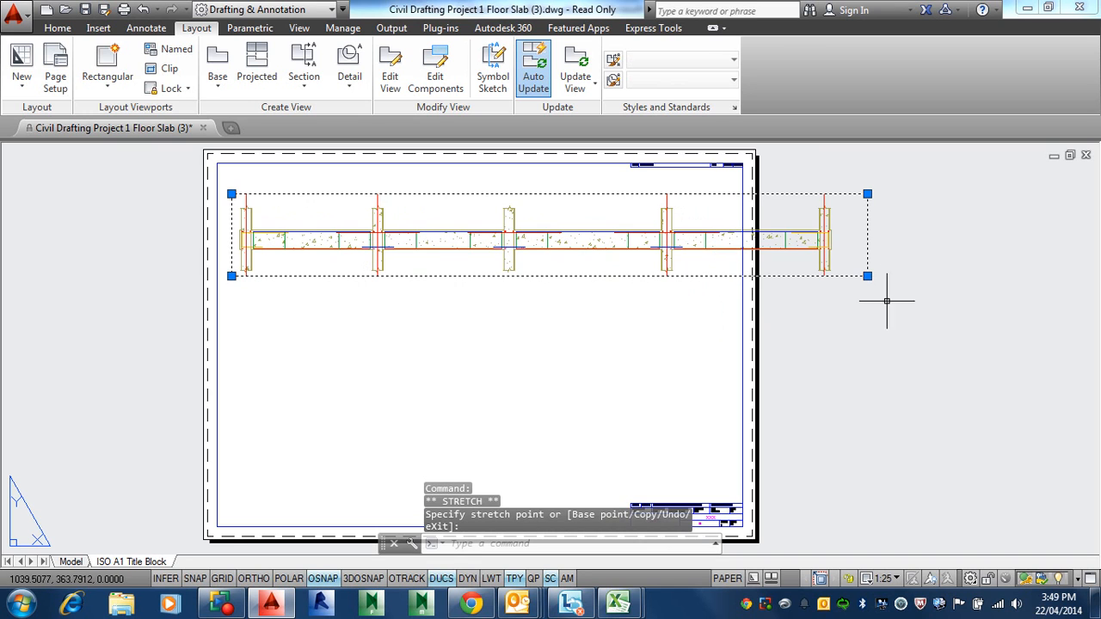